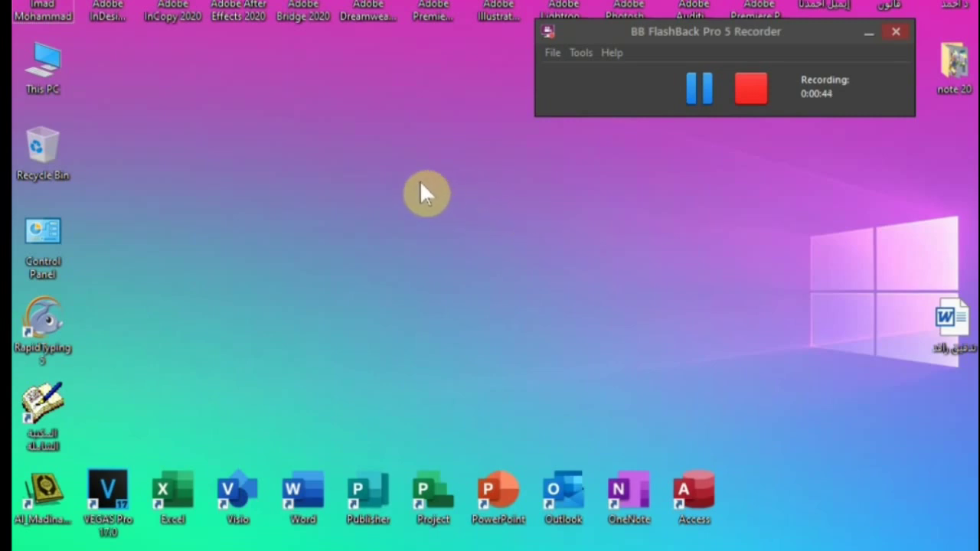
Open USB Drive (I:) from This PC to compare its used space with the files it shows.
double_click(61, 63)
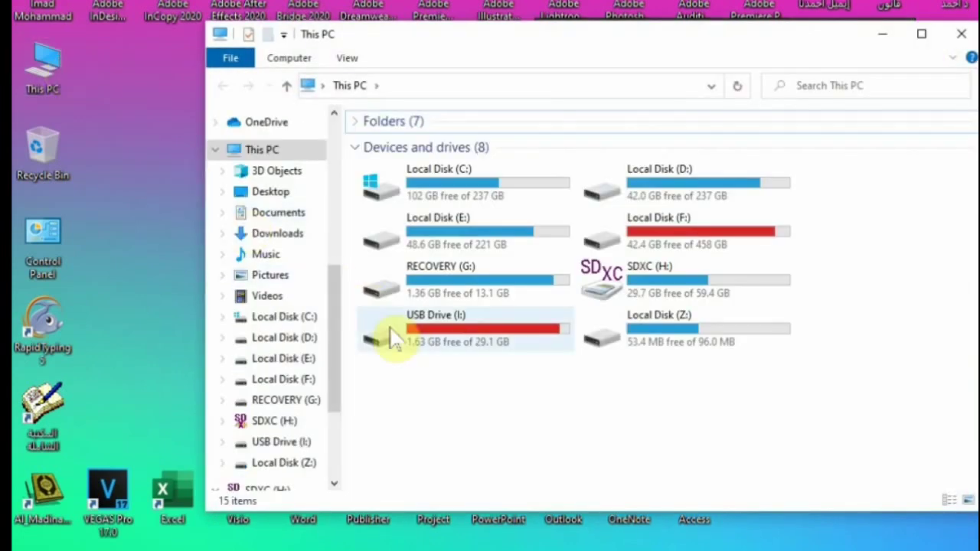
click(448, 349)
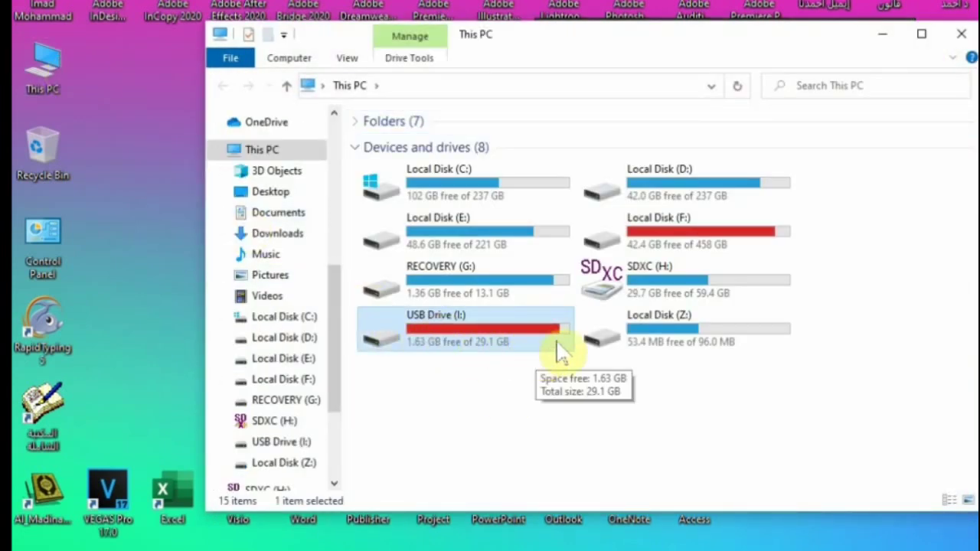
double_click(427, 342)
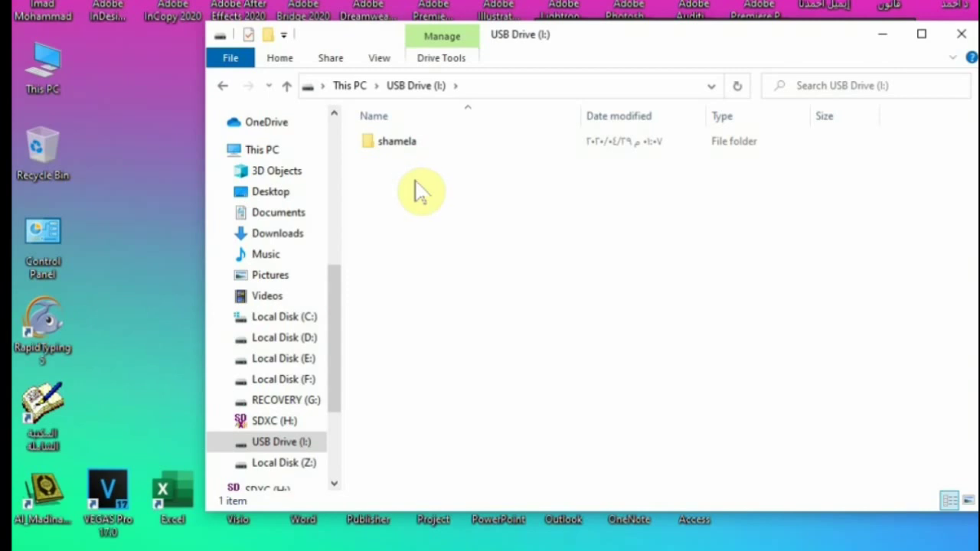
click(345, 86)
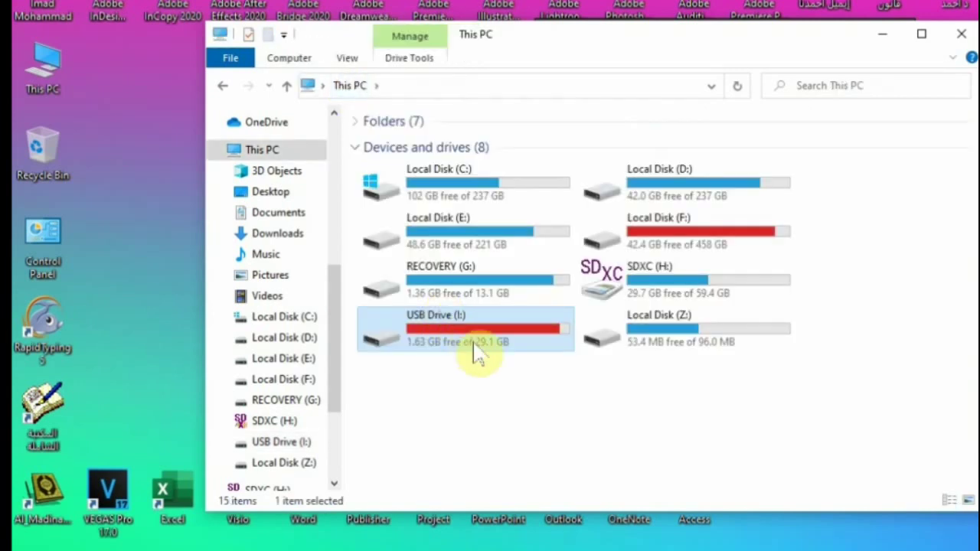
click(518, 406)
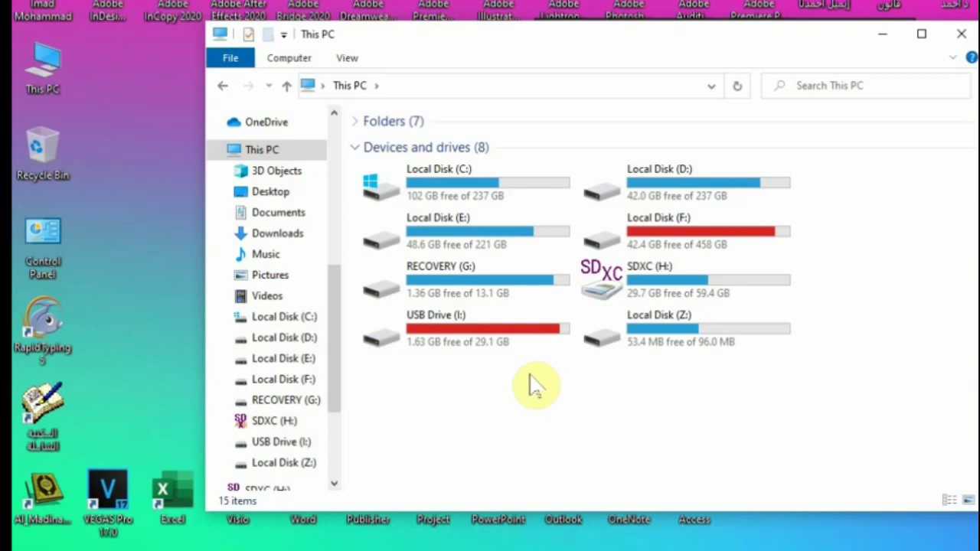
double_click(493, 343)
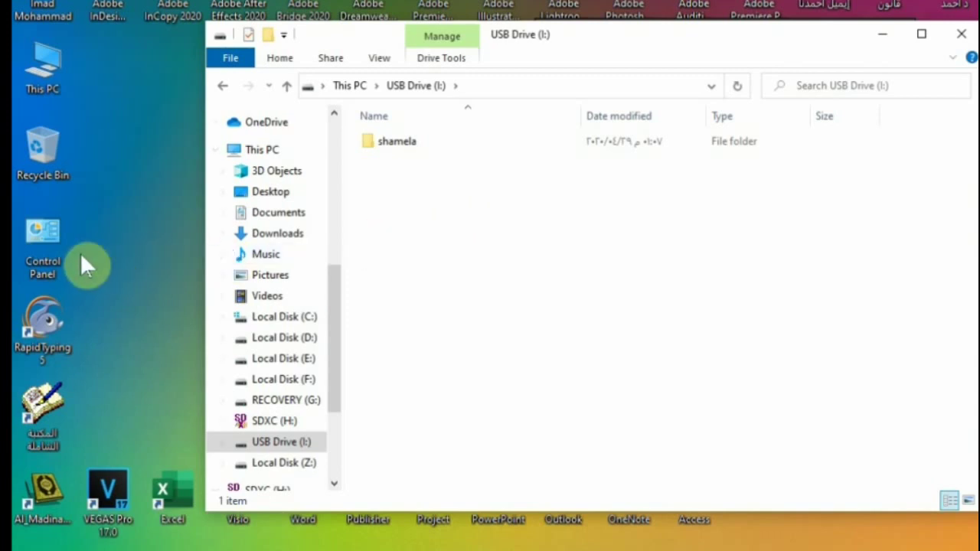
Find File Explorer Options in Control Panel by searching for "folder" and display its View settings.
double_click(43, 233)
double_click(43, 233)
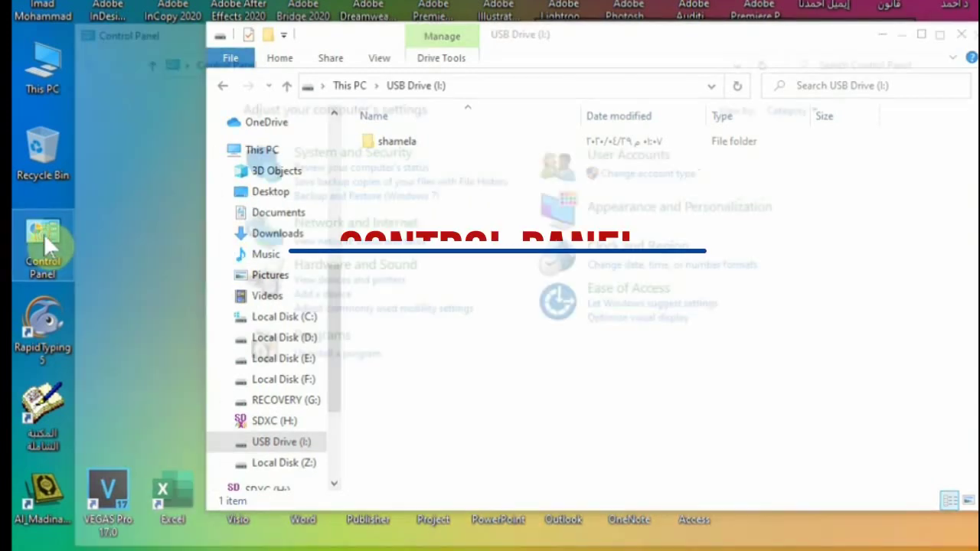
text(folder)
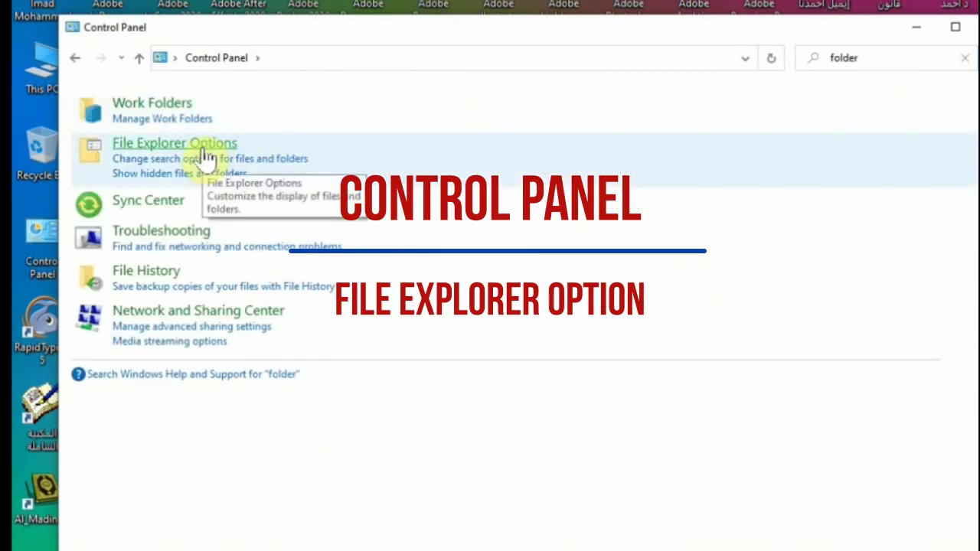
click(207, 150)
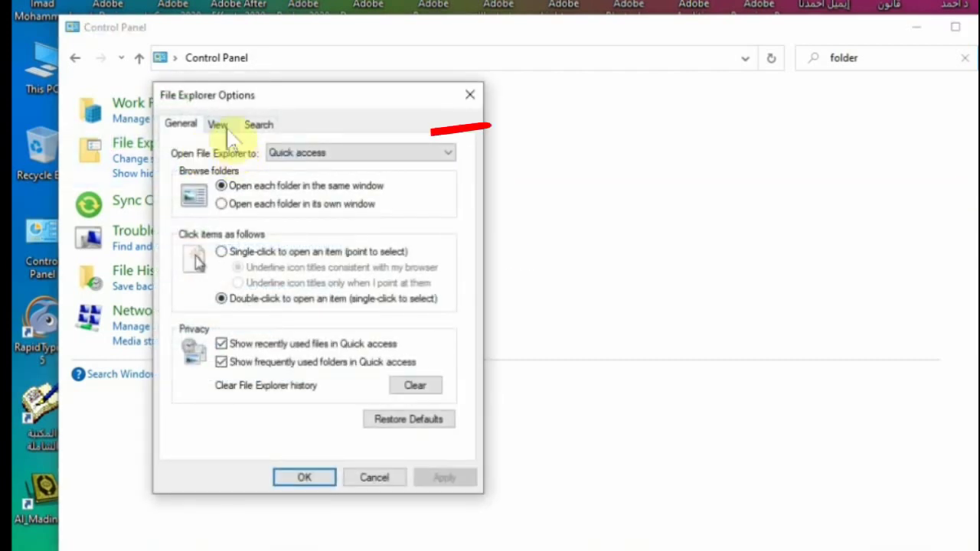
drag(284, 92, 536, 92)
click(498, 113)
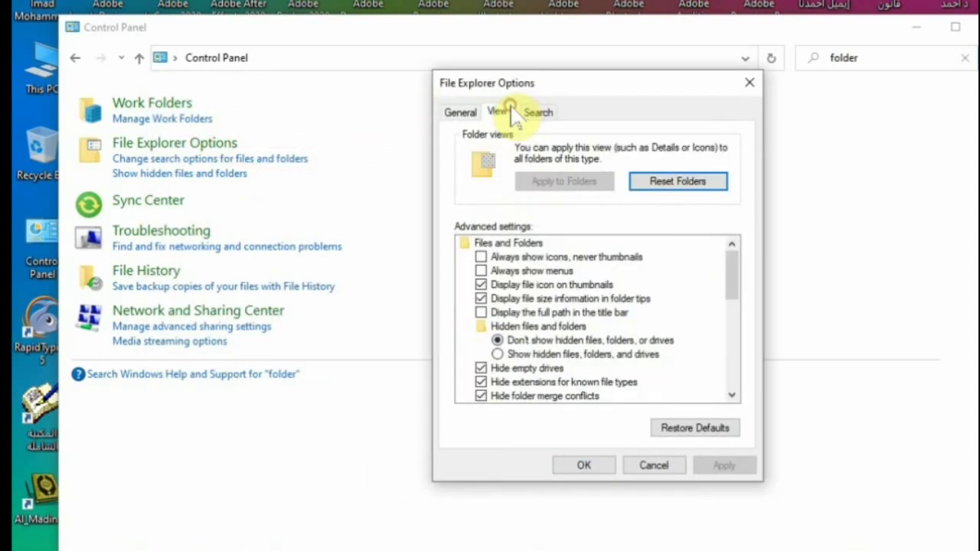
Enable showing hidden files, folders, and drives, turn off hiding of protected operating system files, apply the settings and close Control Panel.
click(517, 355)
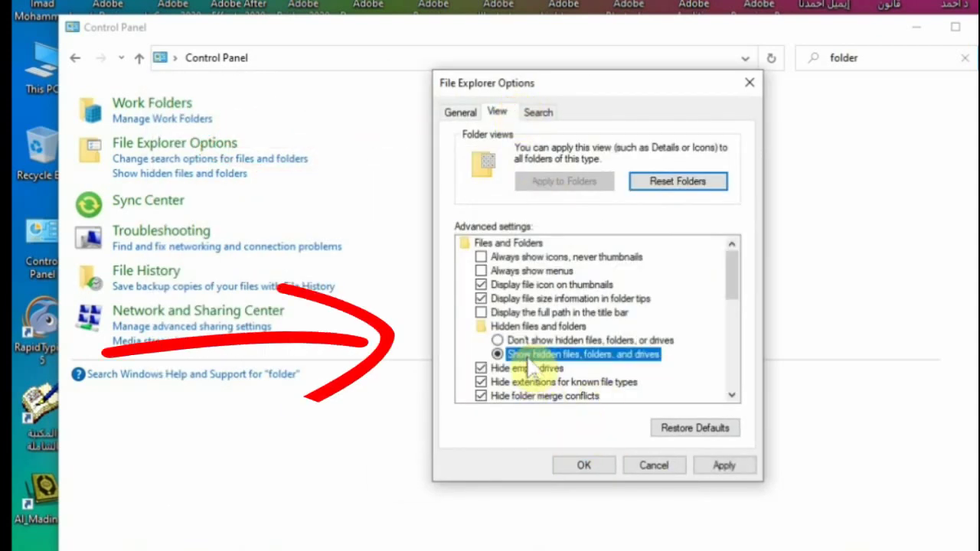
click(732, 395)
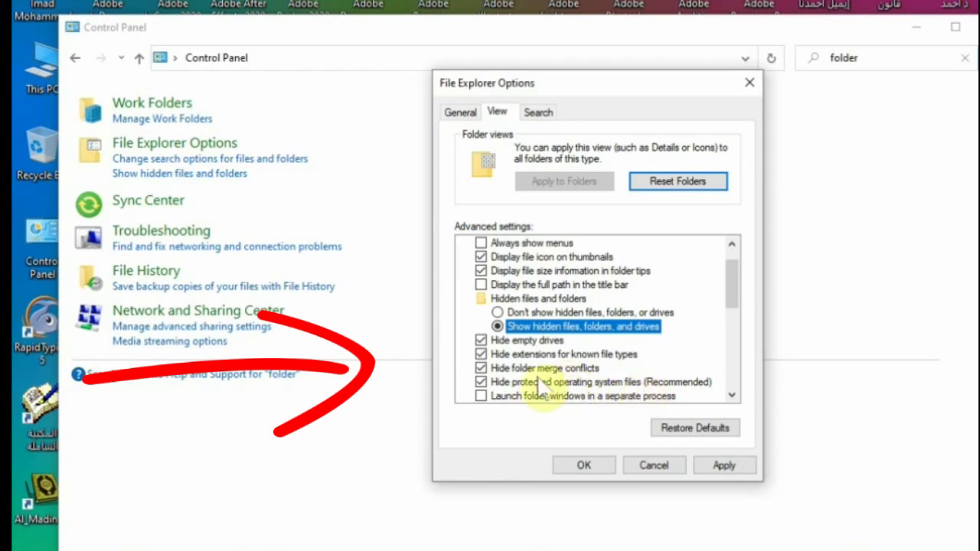
click(480, 381)
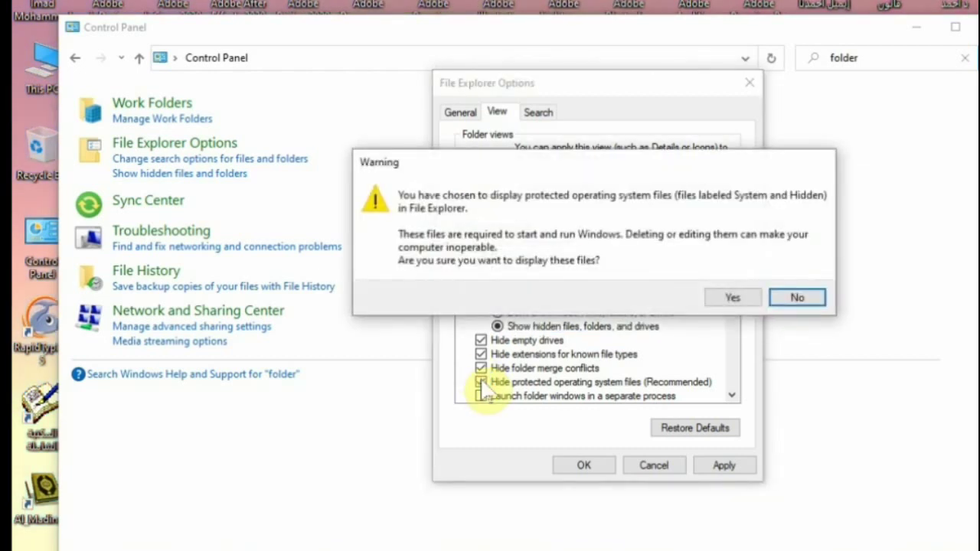
click(733, 298)
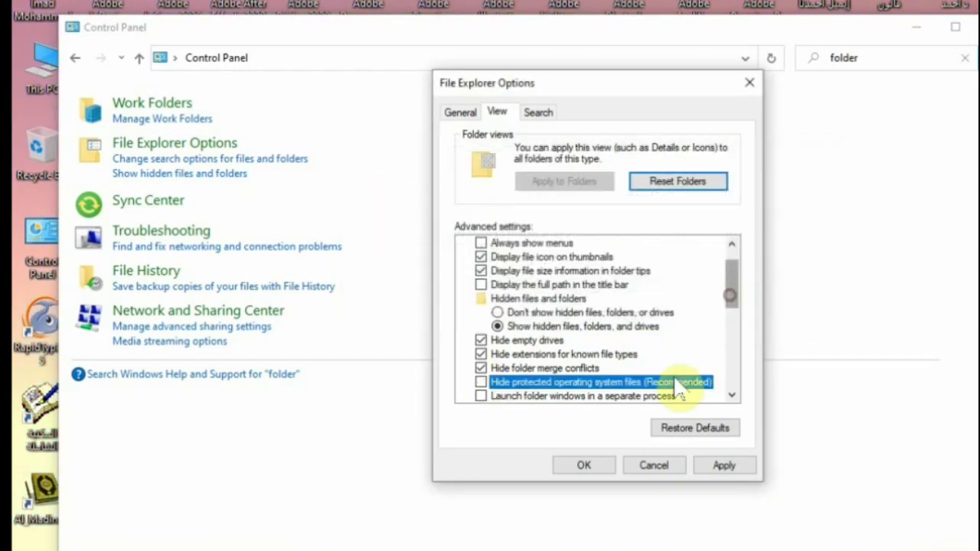
click(605, 469)
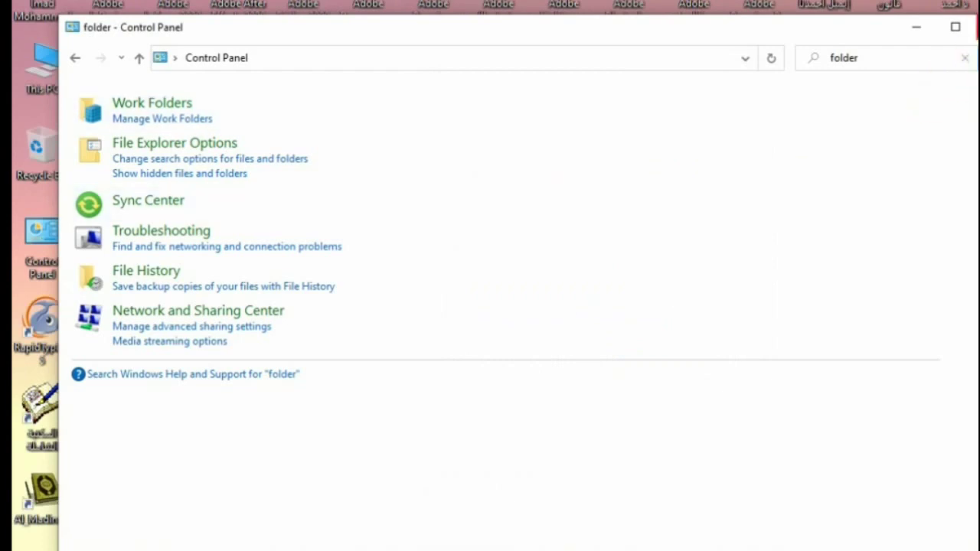
click(977, 27)
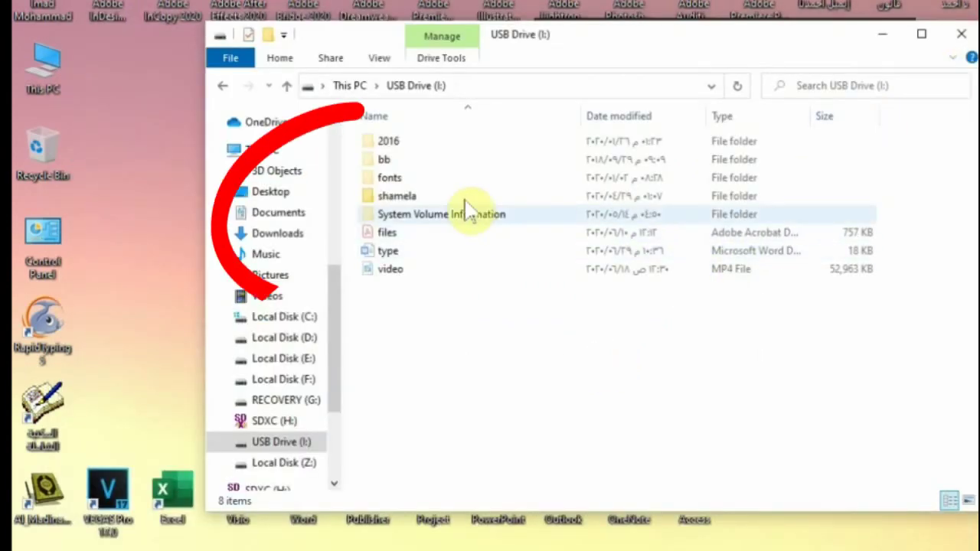
Check the Hidden attribute in the properties of the video file on the USB drive.
mouse_move(495, 324)
mouse_down()
mouse_move(407, 192)
mouse_move(455, 360)
mouse_up()
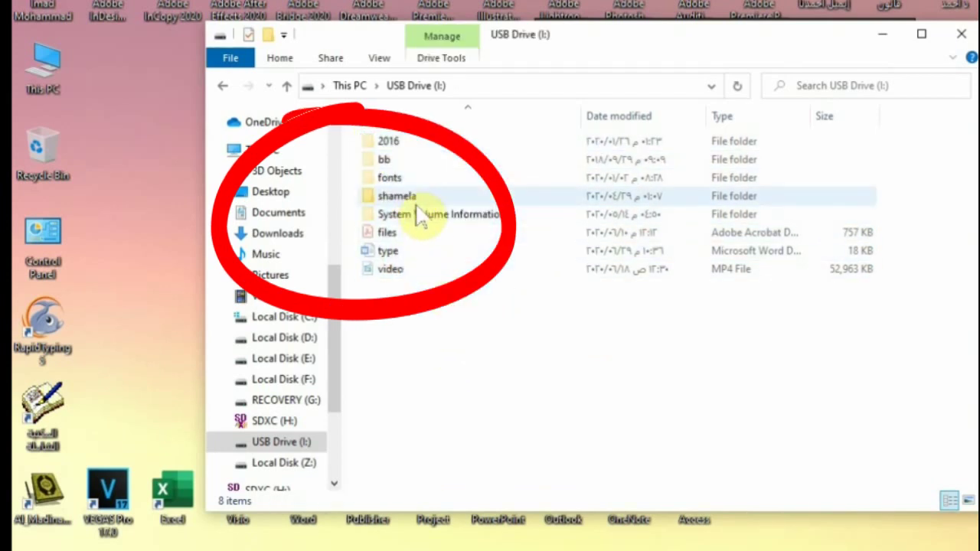
click(391, 270)
right_click(392, 275)
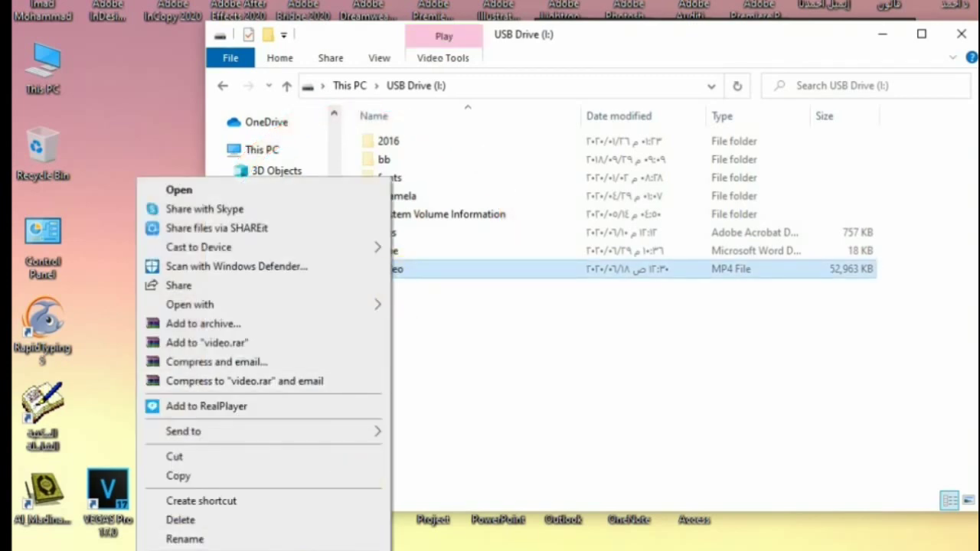
click(313, 547)
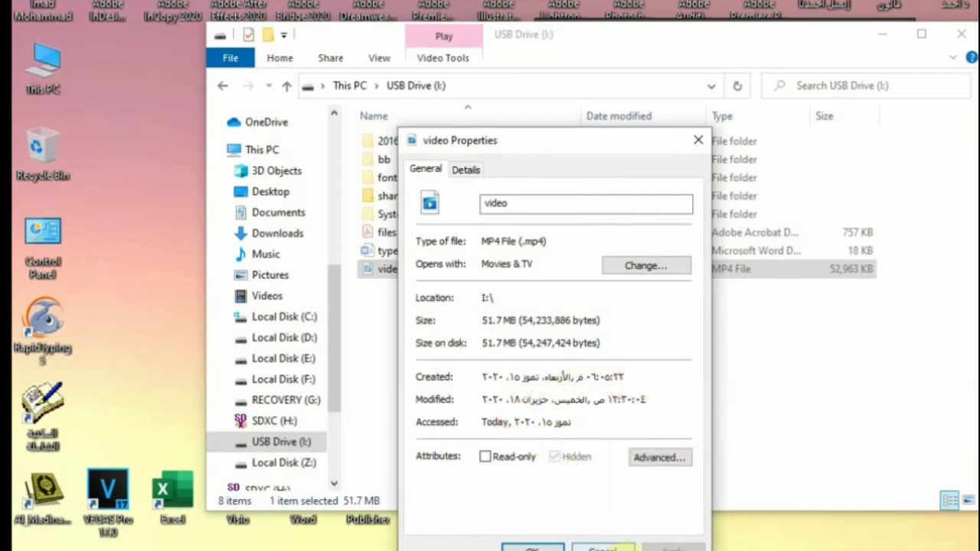
click(603, 547)
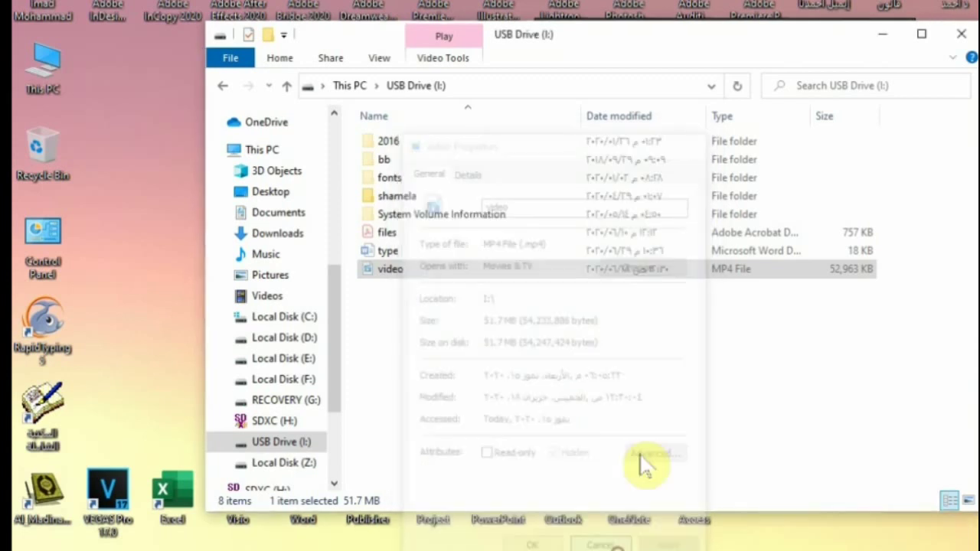
Reopen USB Drive (I:) from This PC and move its window aside to free up desktop space.
click(344, 86)
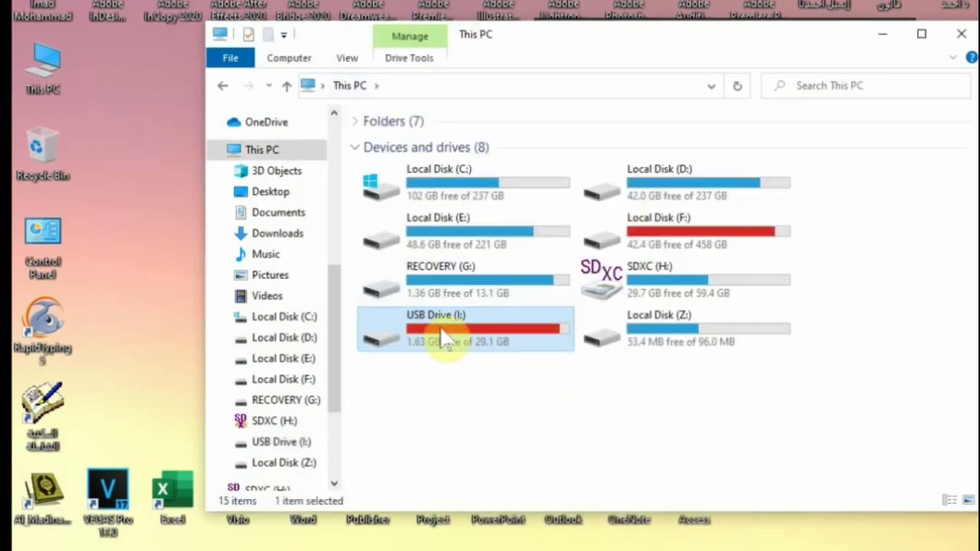
double_click(442, 333)
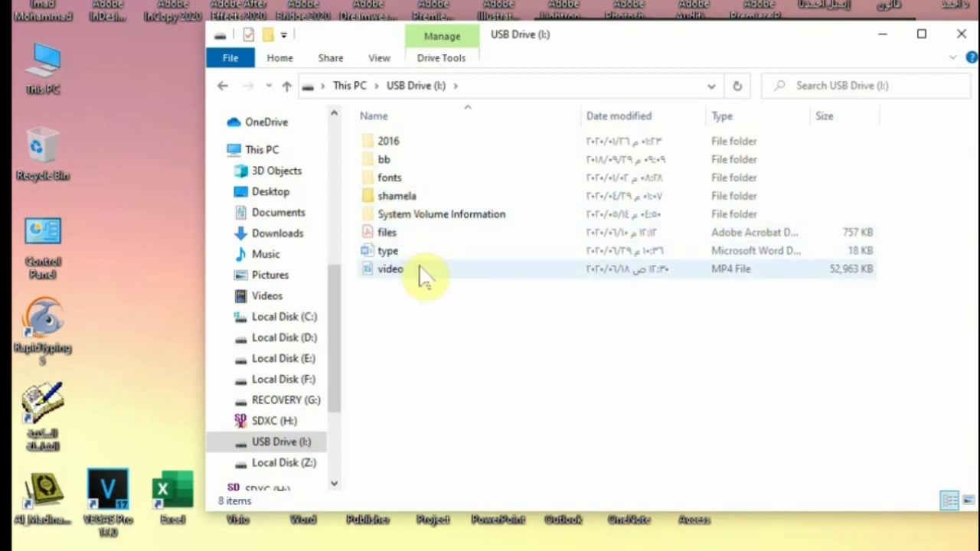
drag(673, 52, 654, 57)
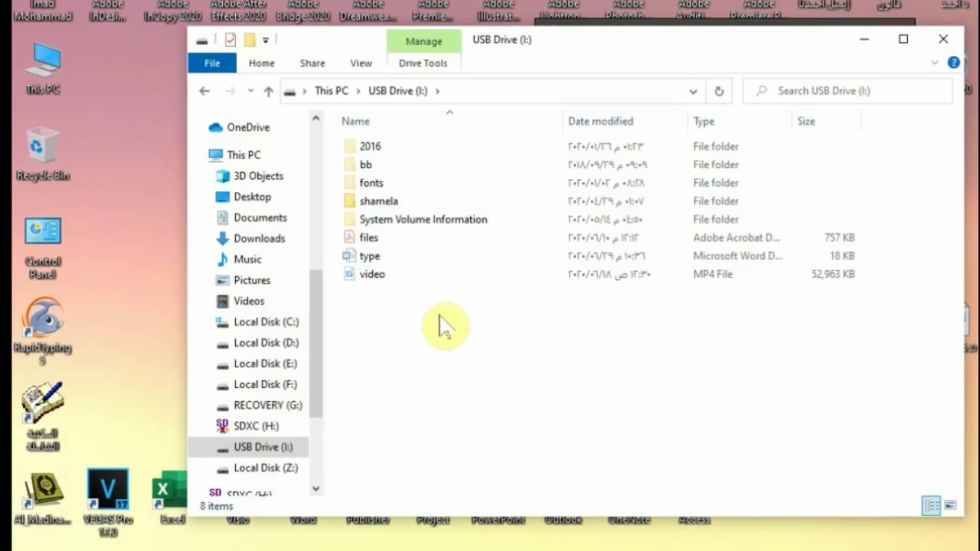
drag(678, 44, 888, 11)
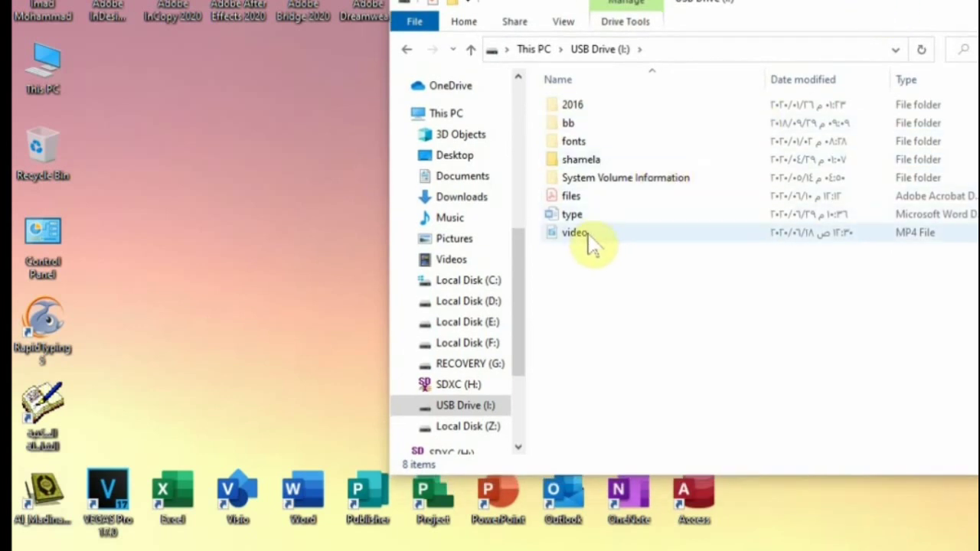
Try to clear the Hidden attribute in the 2016 folder's properties.
right_click(580, 107)
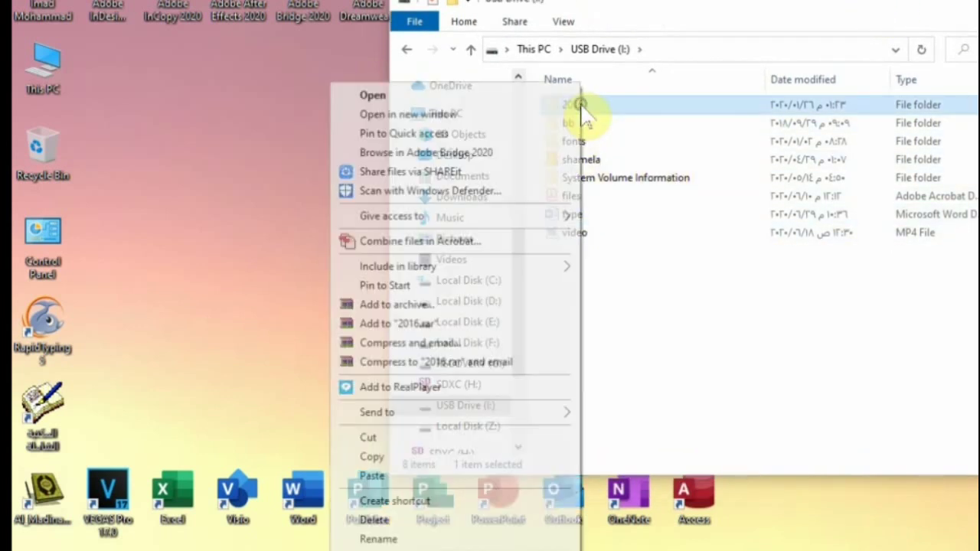
click(459, 548)
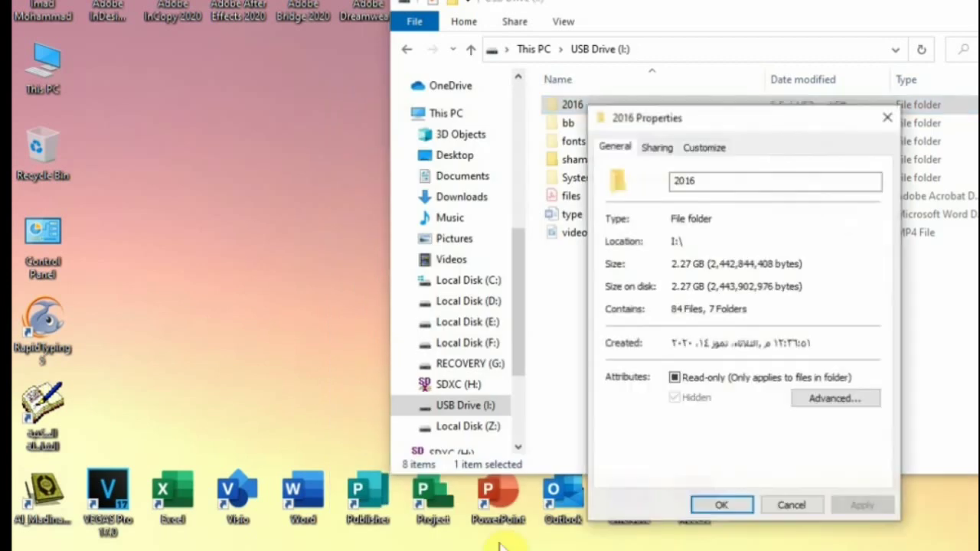
click(696, 398)
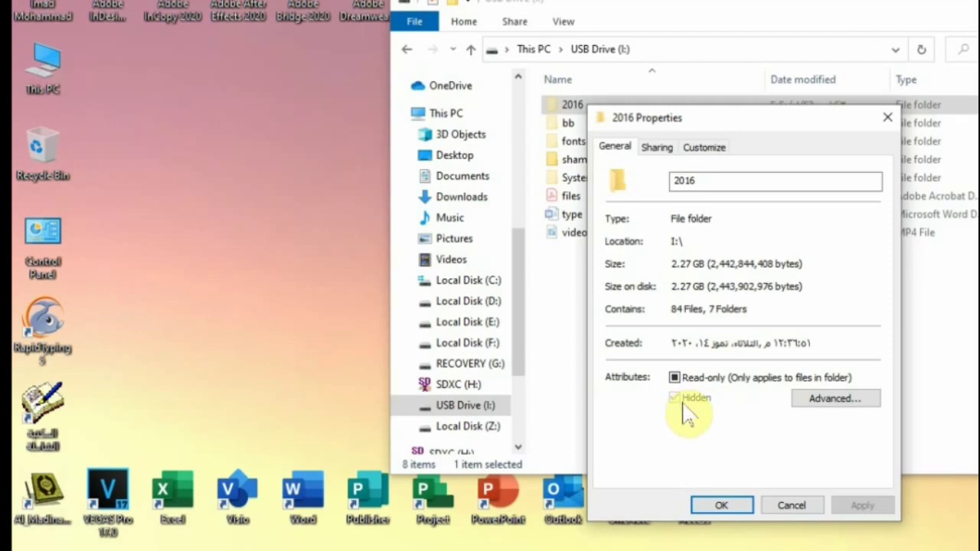
click(794, 507)
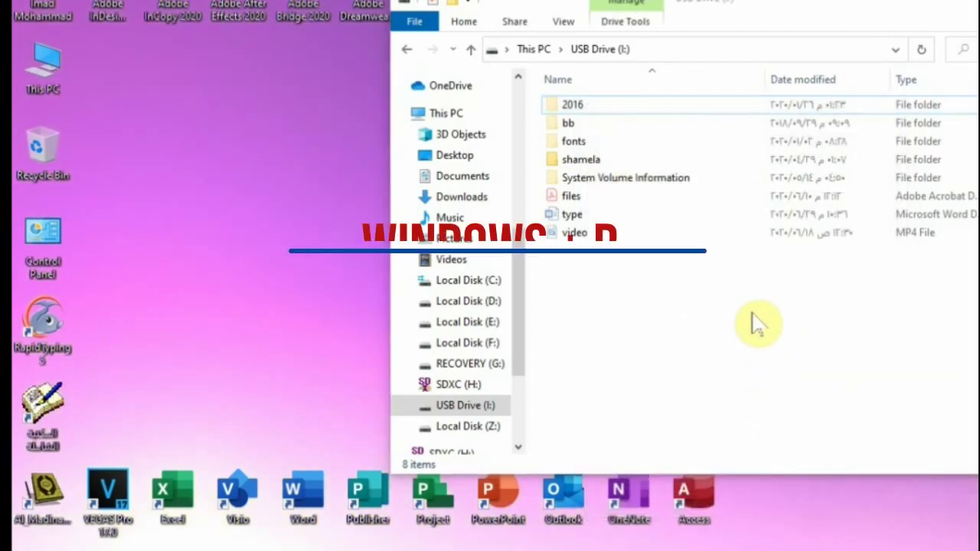
Launch Command Prompt with the Run command cmd and place its window below the USB drive's file list.
key(super+r)
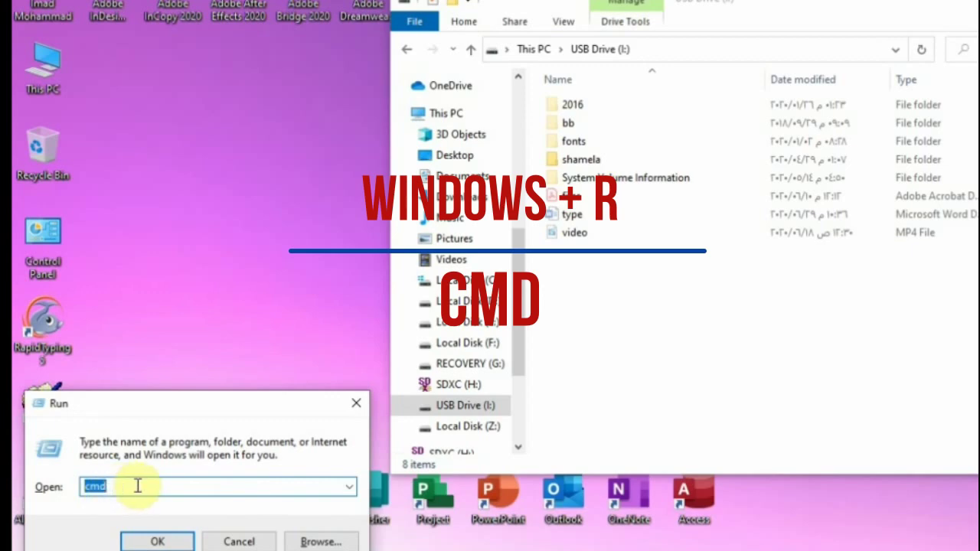
click(158, 541)
drag(448, 7, 426, 276)
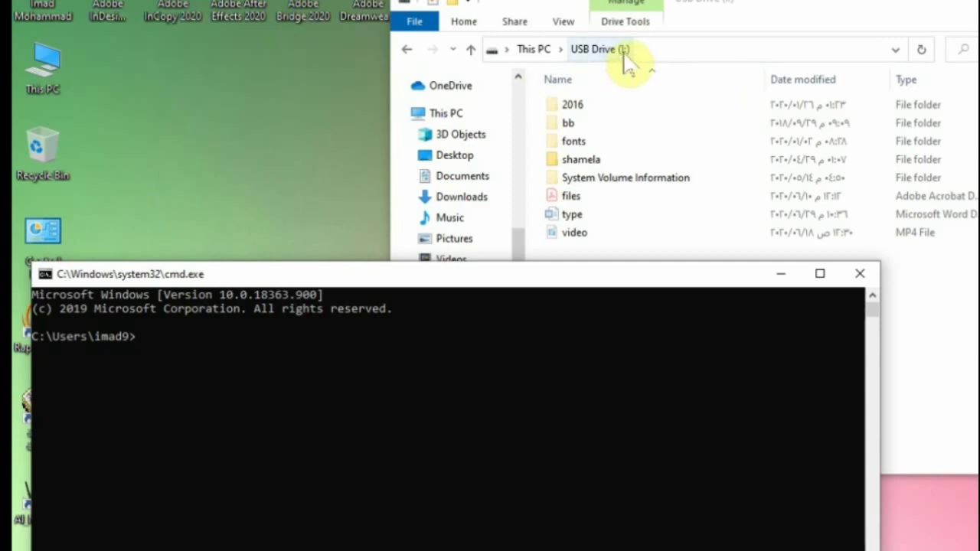
Switch to drive I: in Command Prompt, run attrib -s -h 2016, and select the 2016 folder in File Explorer.
text(i:)
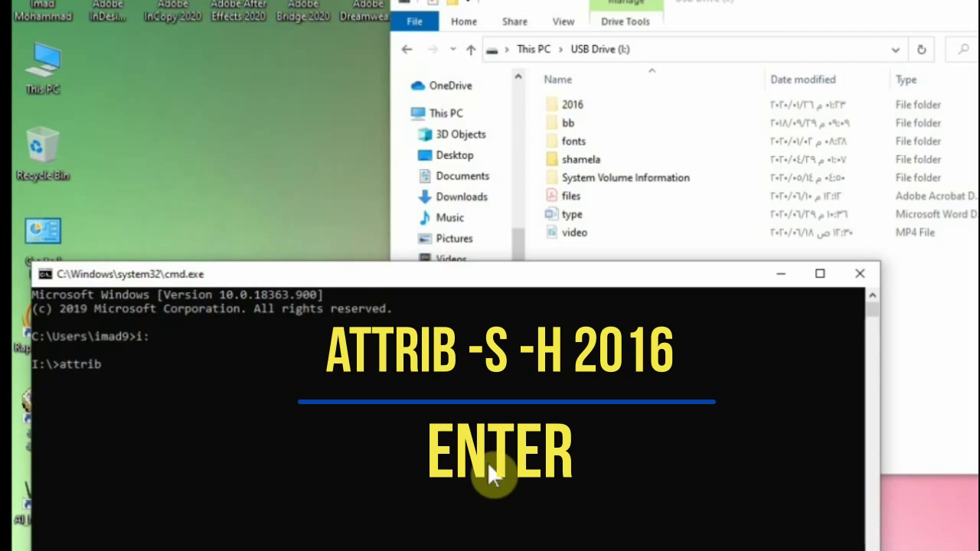
text(-s)
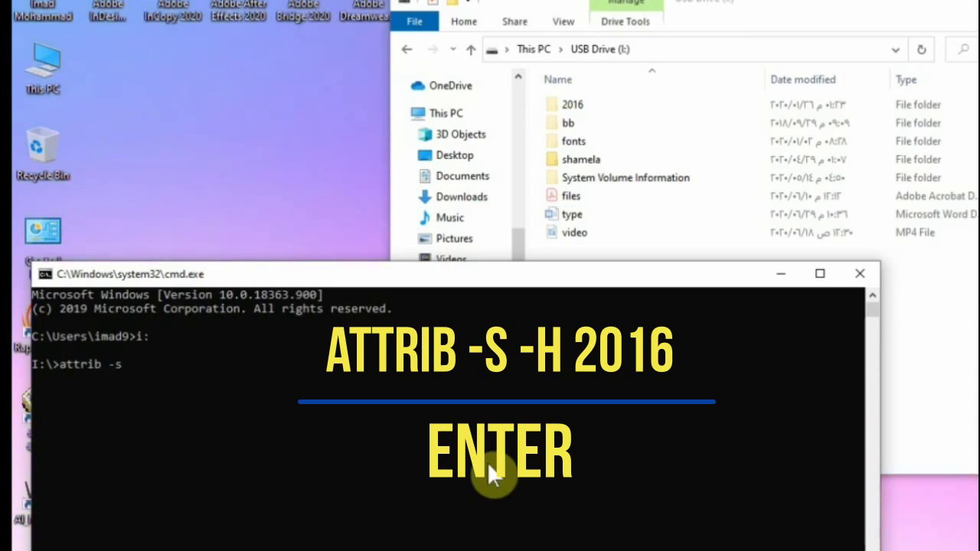
text(-h 2016)
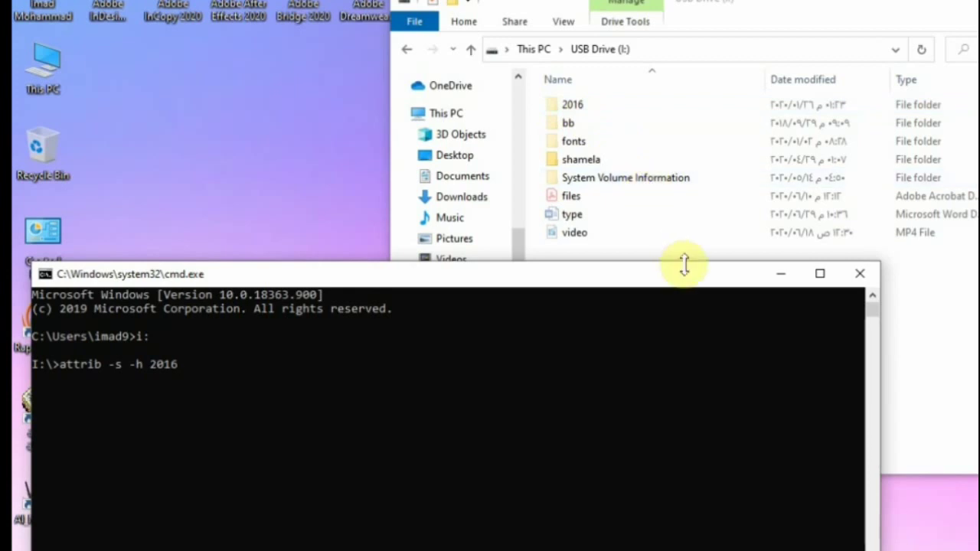
key(Return)
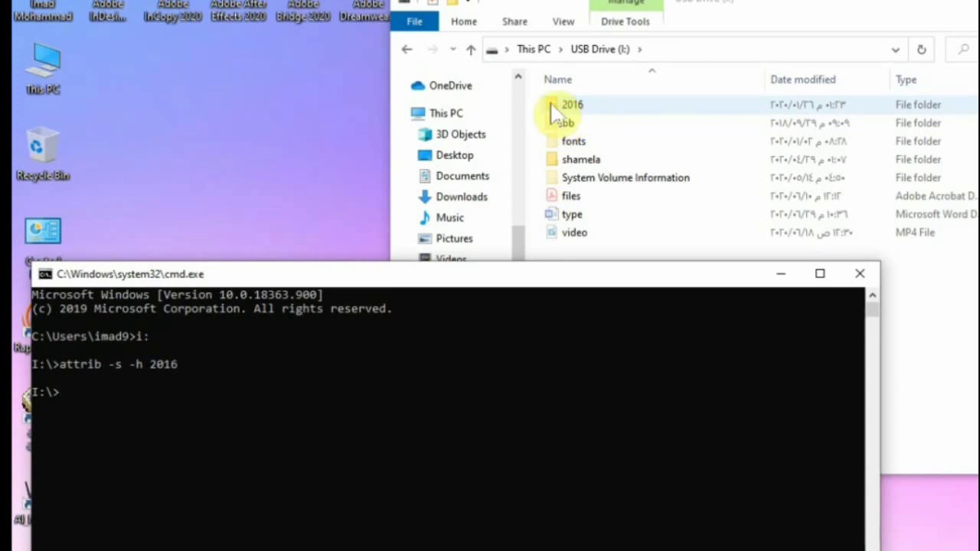
click(549, 104)
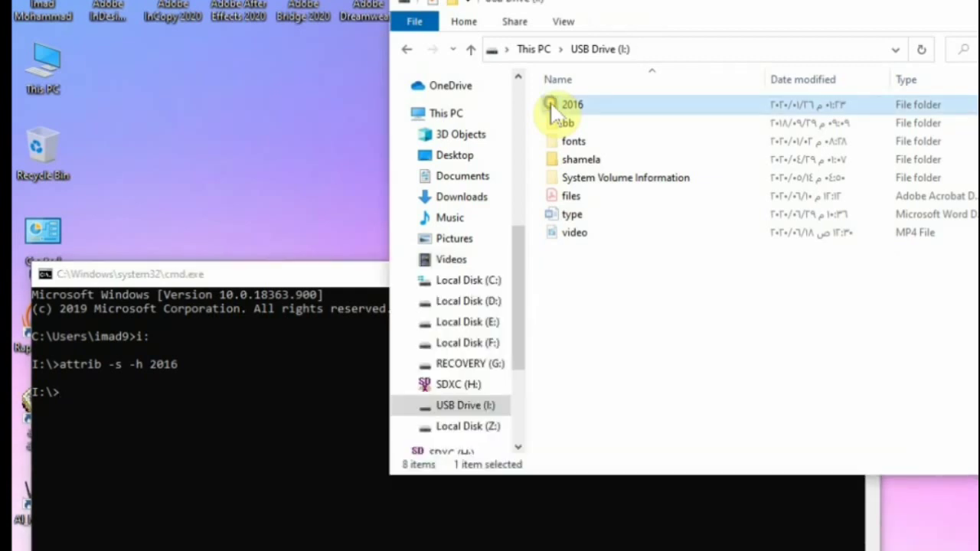
Check in the 2016 folder's properties that the Hidden attribute can be toggled, and close the dialog without applying changes.
right_click(549, 102)
click(410, 548)
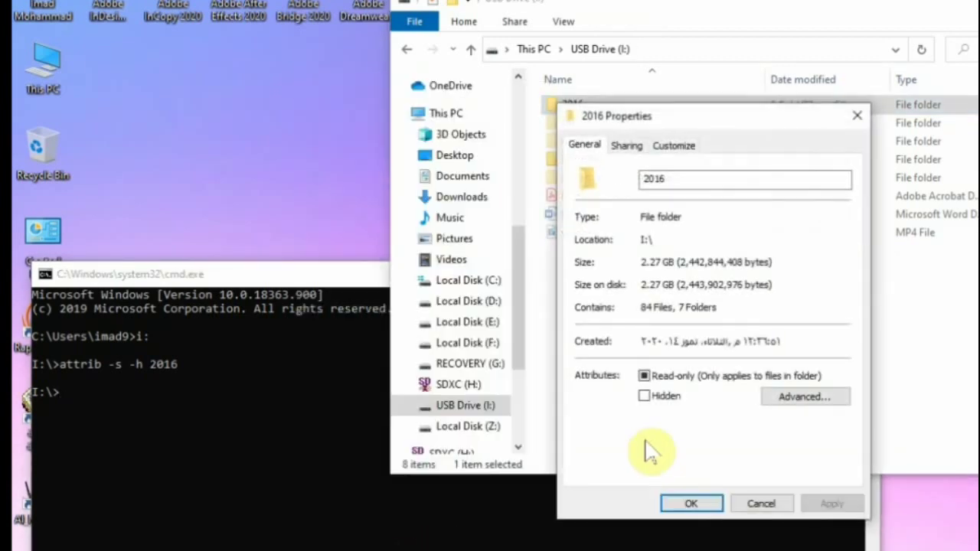
click(643, 397)
click(643, 397)
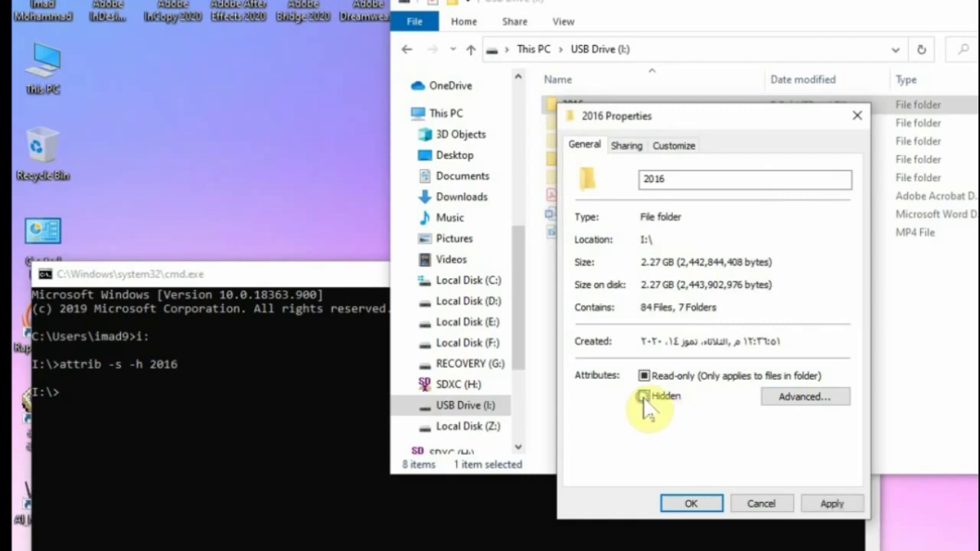
click(642, 397)
click(760, 506)
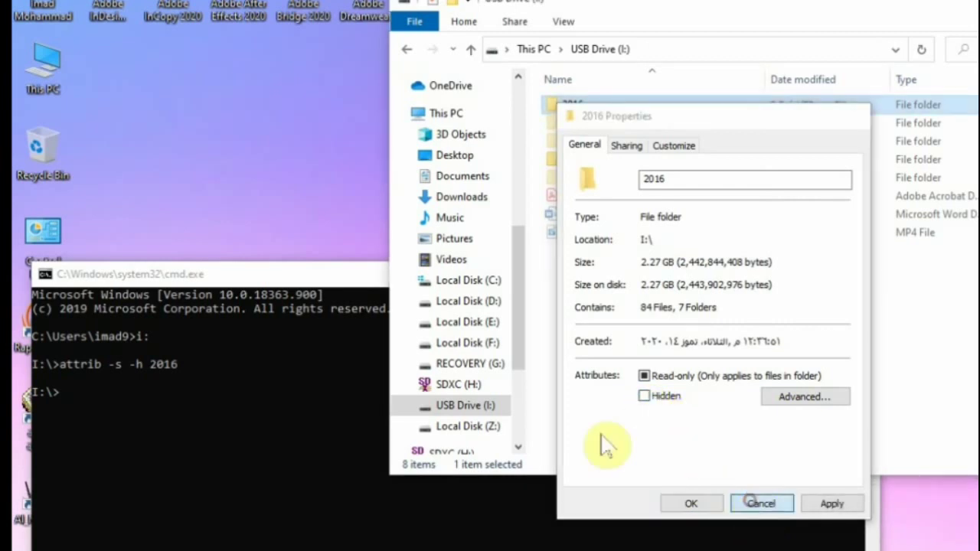
Run attrib -s -h bb and attrib -s -h fonts in Command Prompt to remove both folders' system and hidden attributes.
click(311, 275)
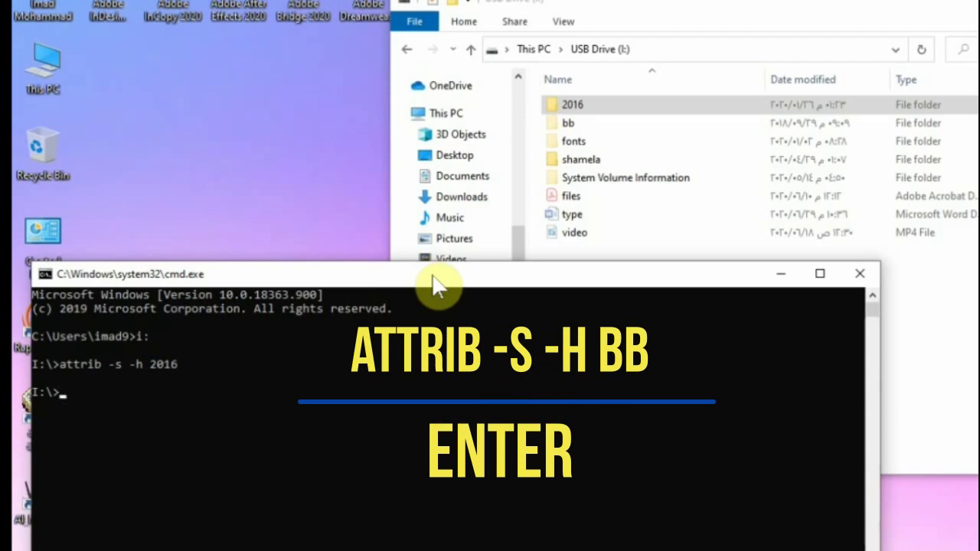
text(attrib -s -h)
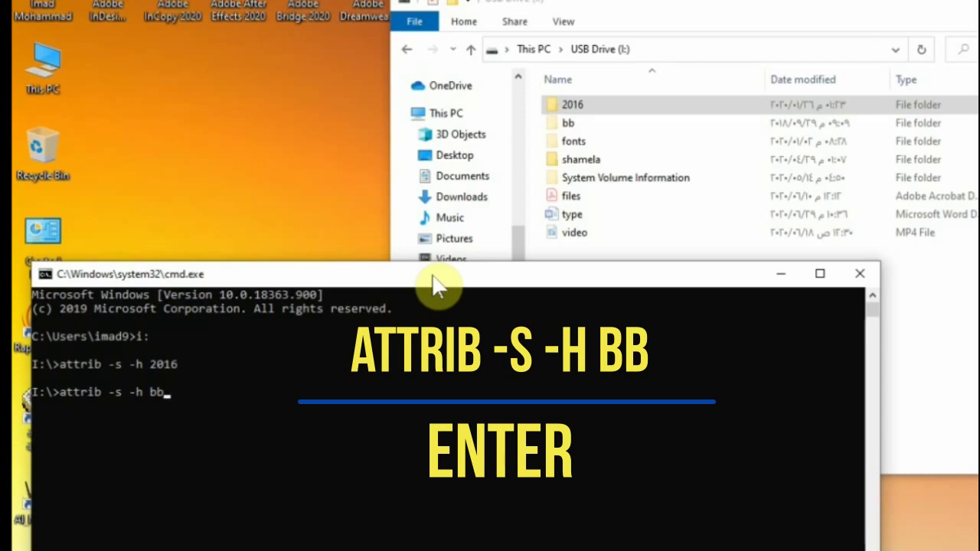
text( bb)
key(Return)
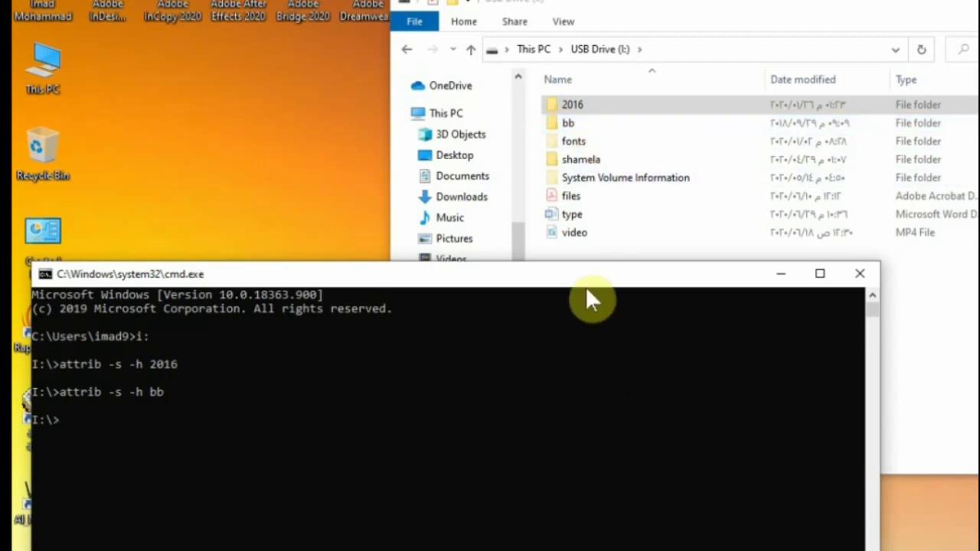
text(attrib -s -h fonts)
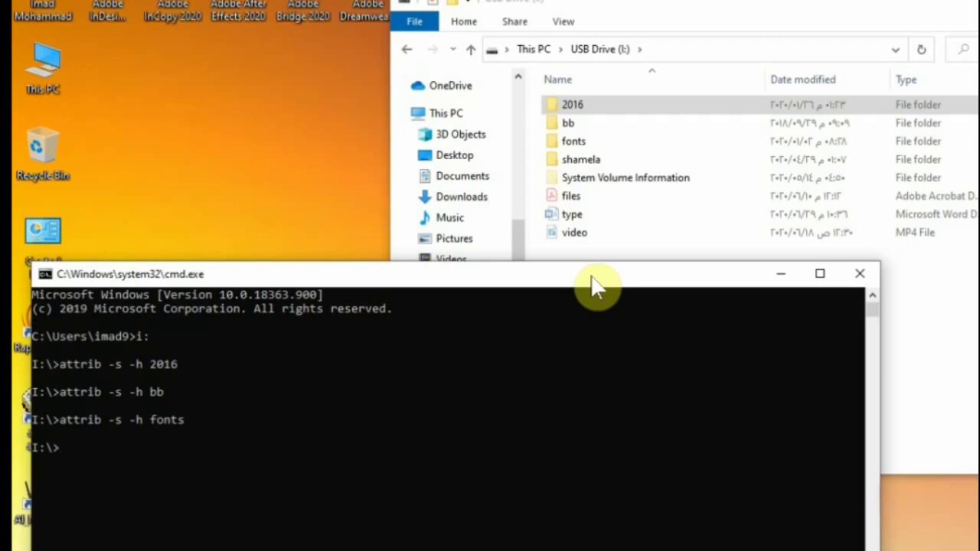
Run attrib -s -h *.* on drive I: to clear the system and hidden attributes of all its files.
text(attrib -s -h f\)
key(BackSpace)
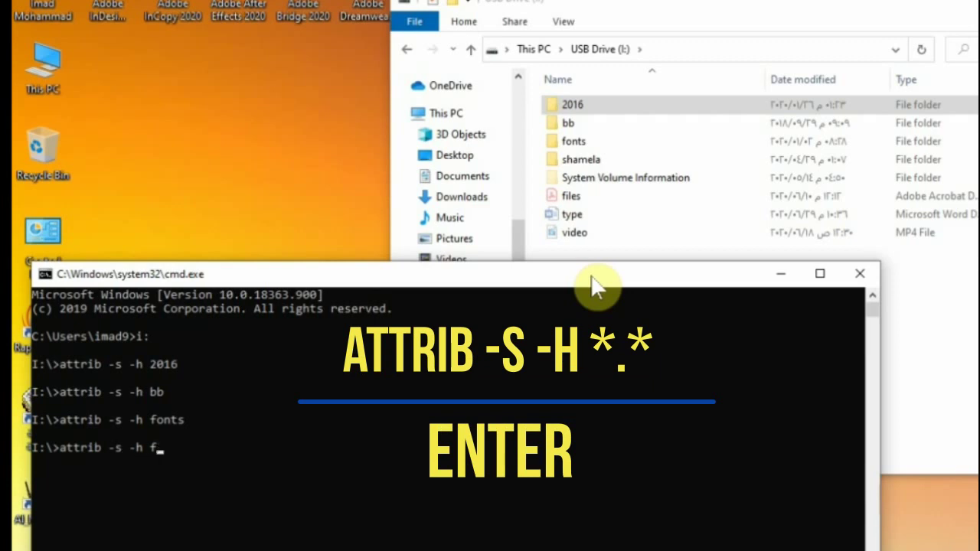
text(*.*)
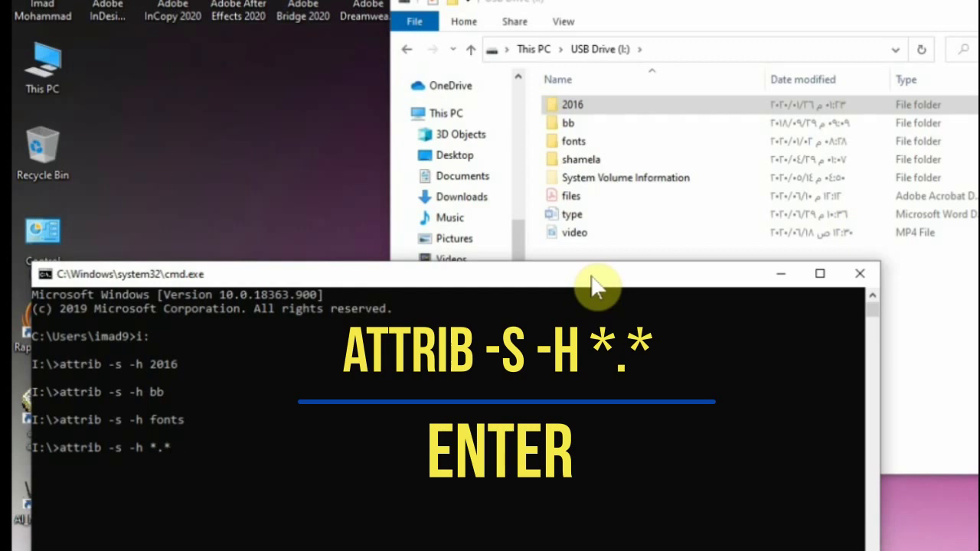
key(Left)
key(Left)
key(Left)
key(Right)
key(Right)
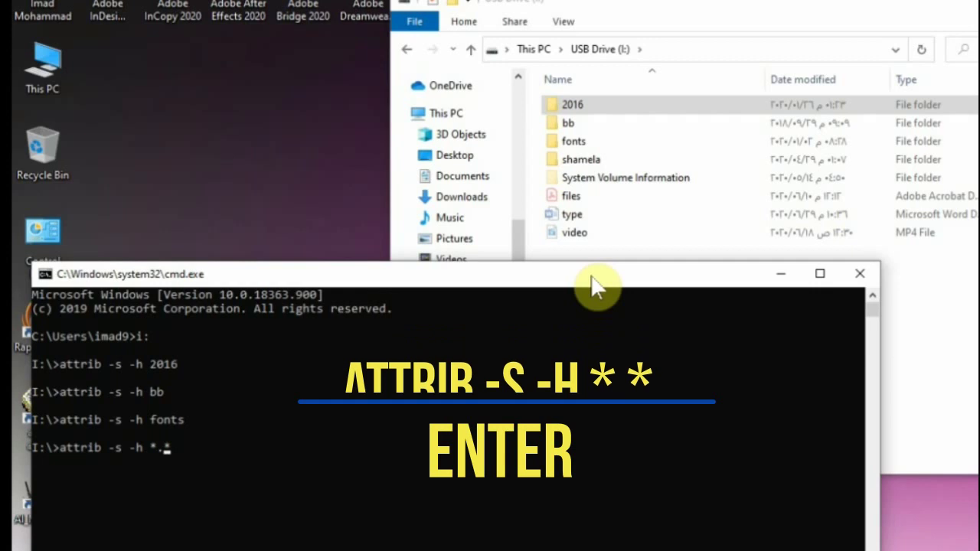
key(Return)
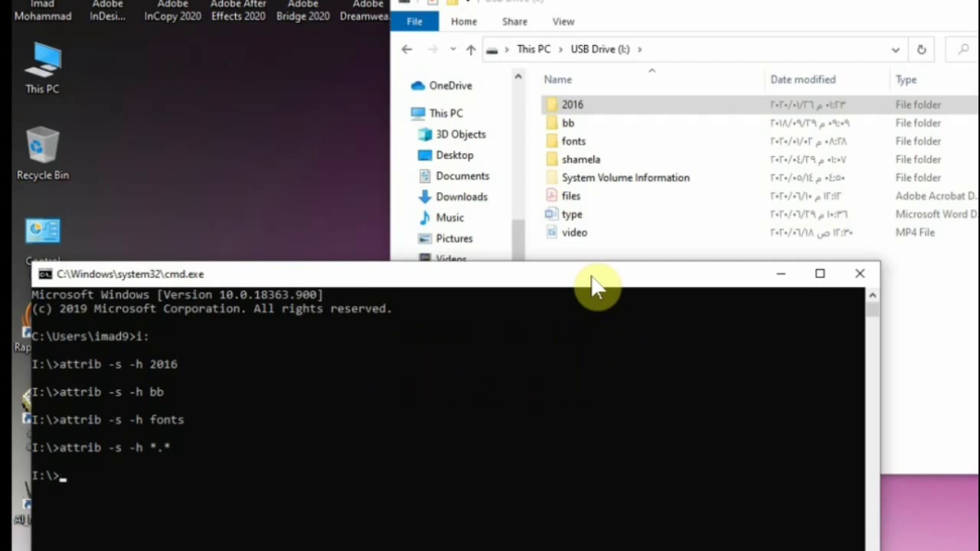
Check the Hidden attribute in the properties of the video file on the USB drive, and close the dialog without changes.
click(580, 259)
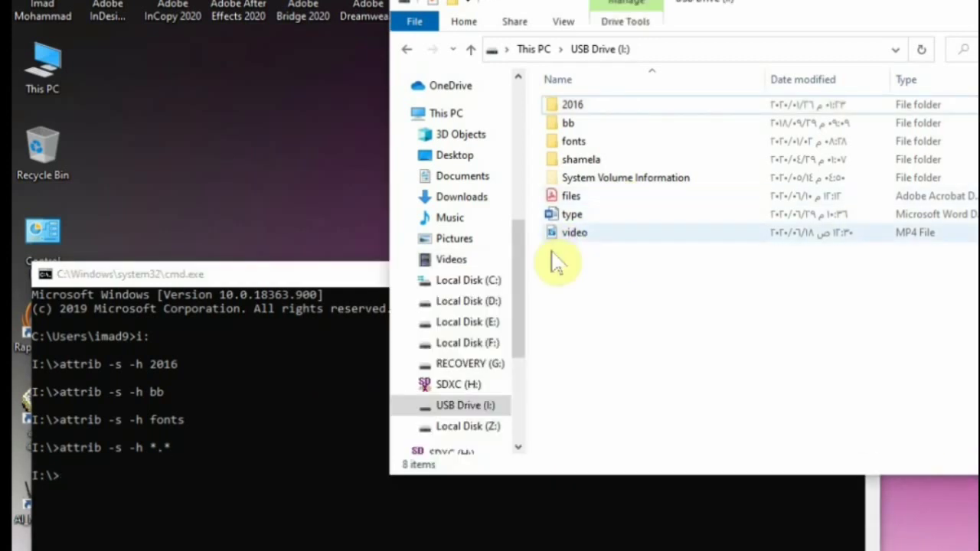
click(585, 243)
right_click(583, 239)
click(511, 544)
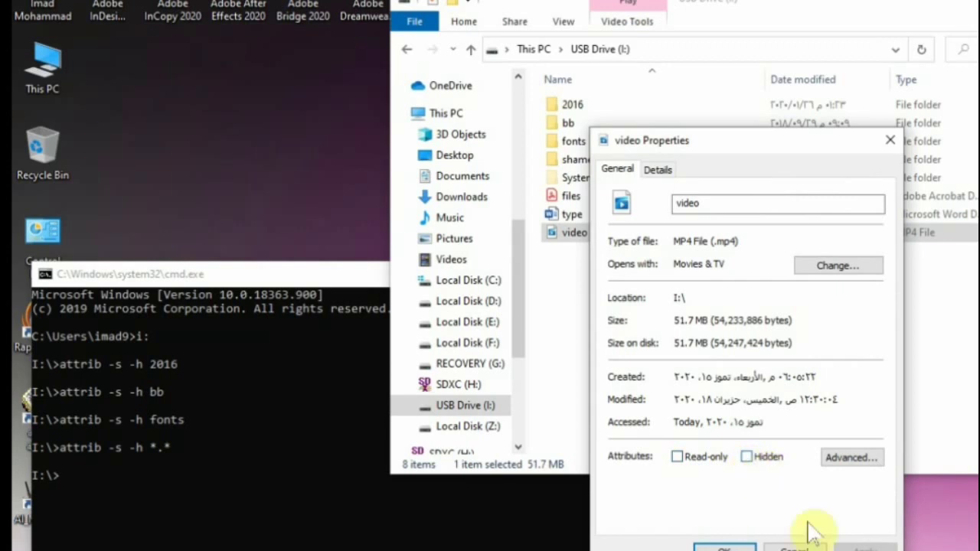
click(796, 548)
Move the Command Prompt window up over the USB drive's file list, look at the list once more, and return to Command Prompt.
drag(329, 273, 397, 44)
drag(605, 332, 607, 468)
drag(566, 48, 558, 114)
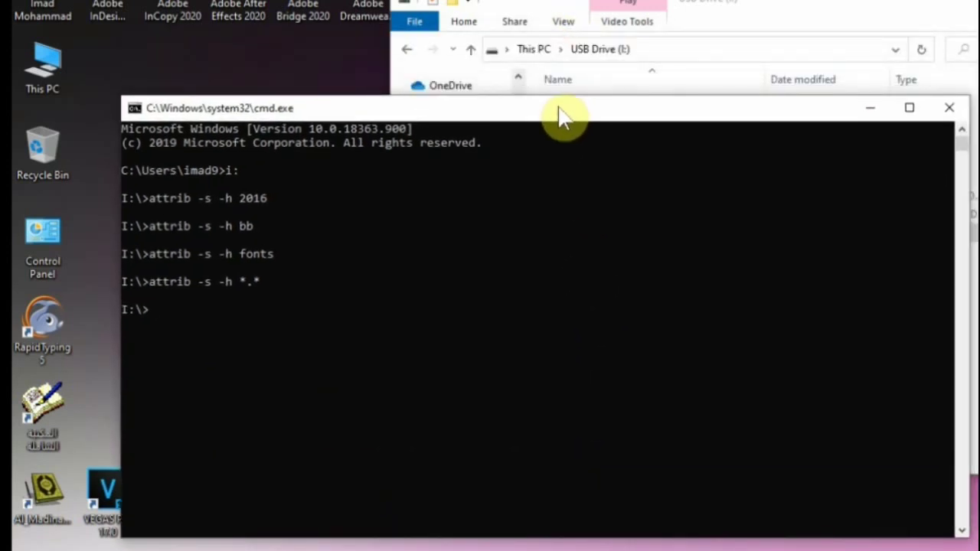
click(972, 329)
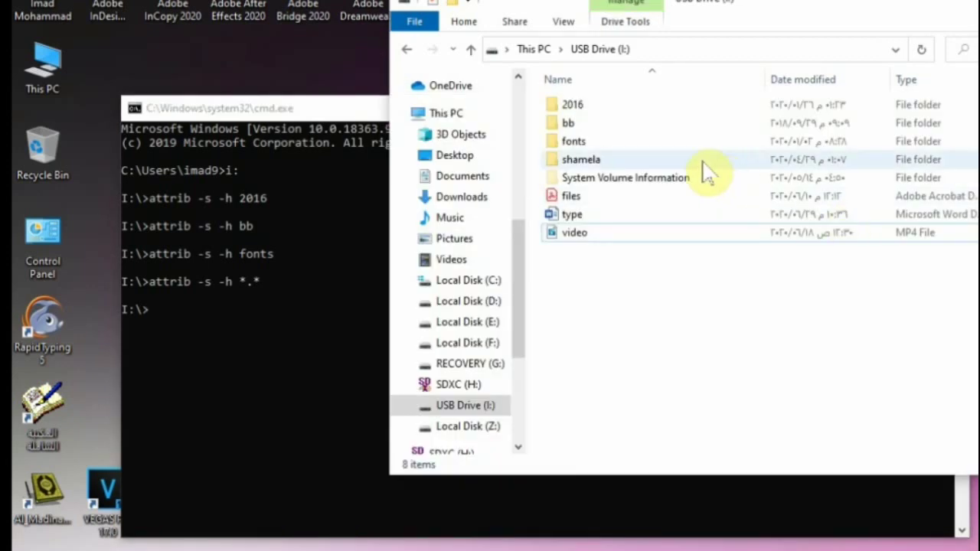
click(281, 126)
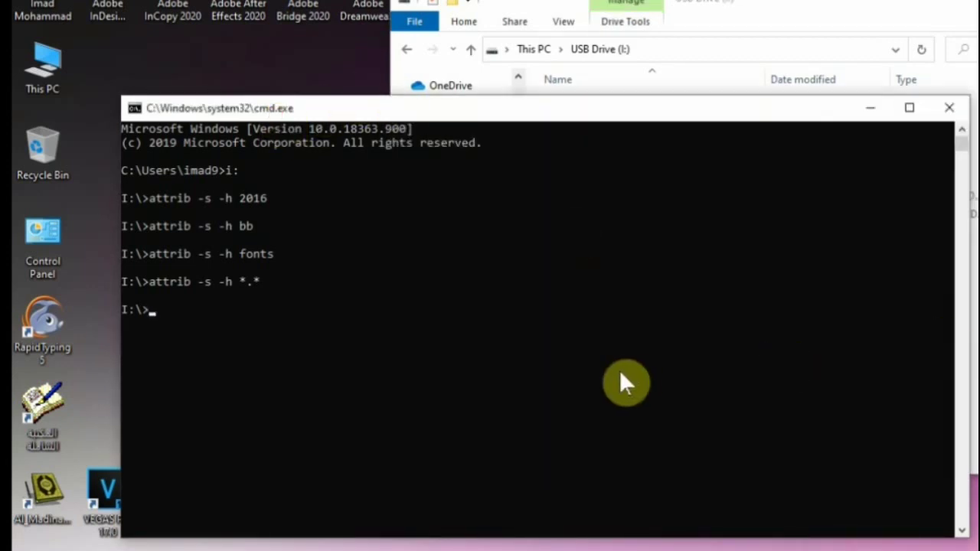